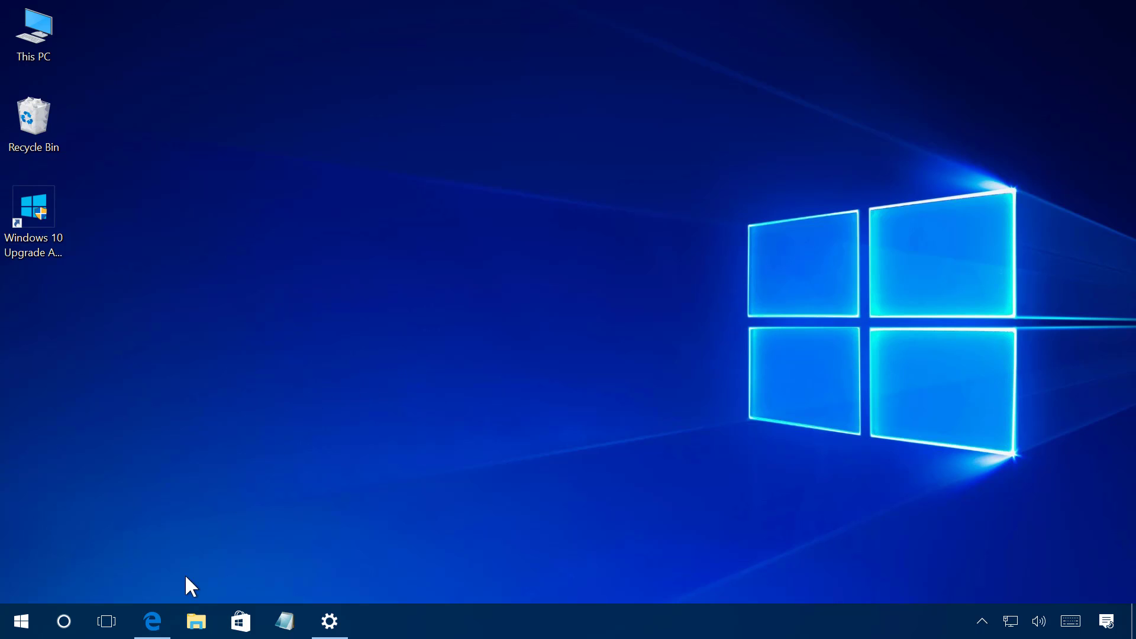
- Request the Windows10Upgrade9252.exe (5.47 MB) download in Edge, then cancel it without saving
{"action": "left_click", "coordinate": [157, 622]}
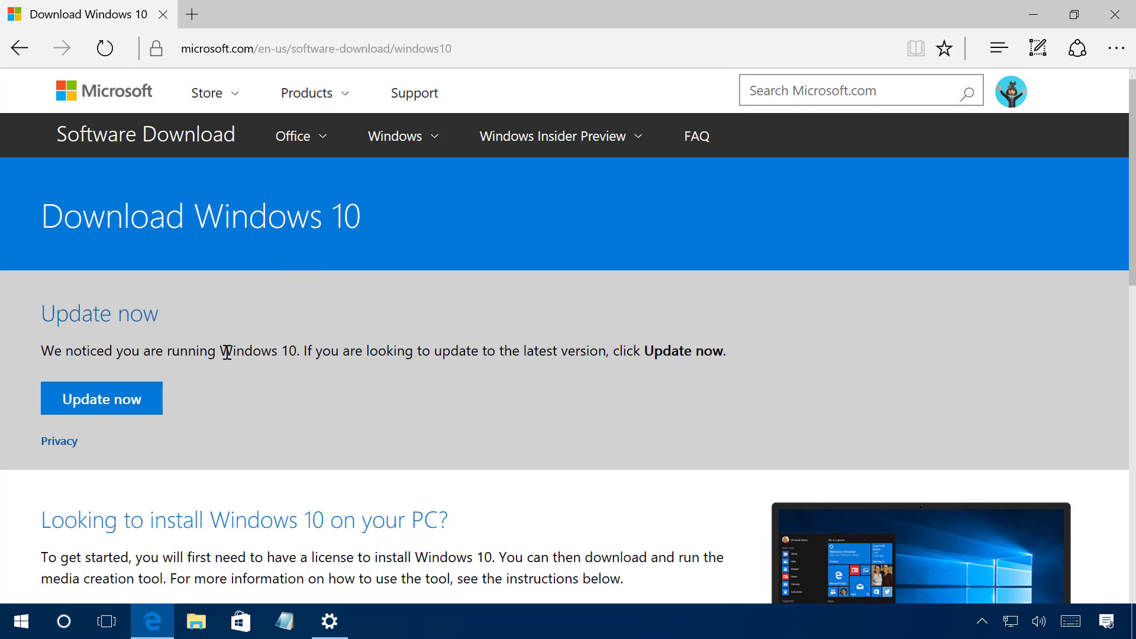
{"action": "left_click", "coordinate": [110, 406]}
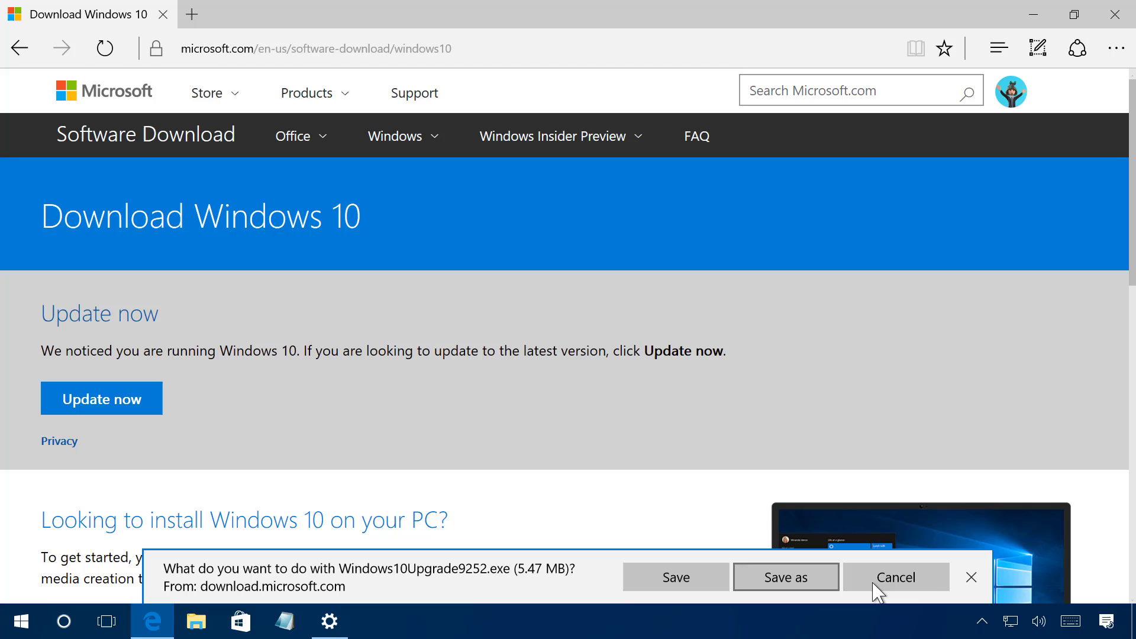
{"action": "left_click", "coordinate": [896, 578]}
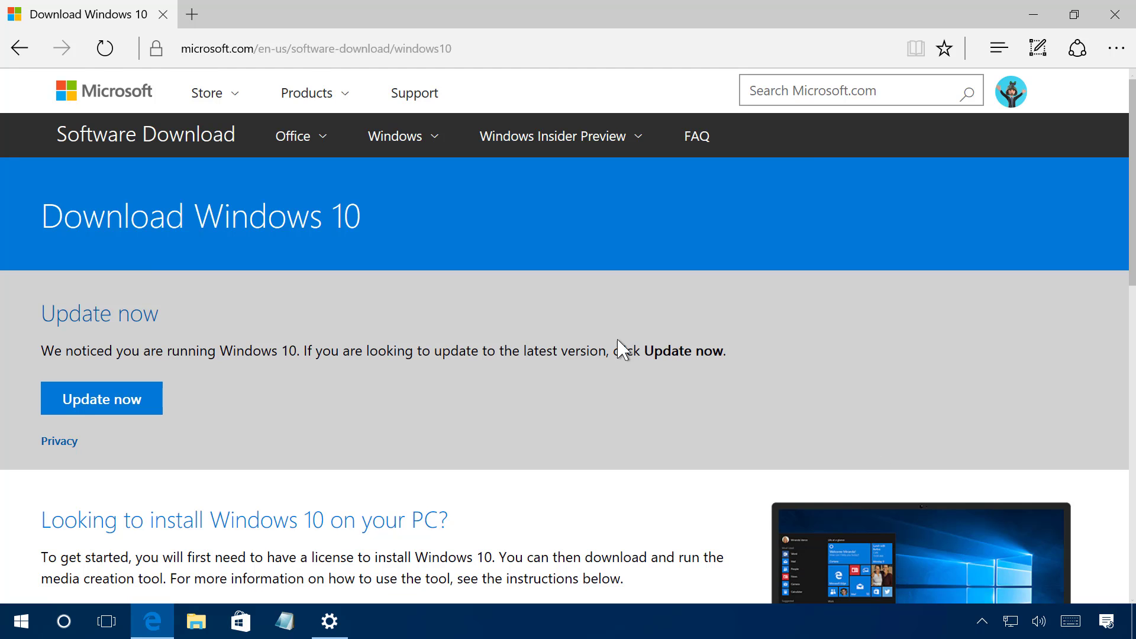
- Minimize Edge and run Windows10Upgrade9252.exe from File Explorer's Downloads folder
{"action": "left_click", "coordinate": [1034, 14]}
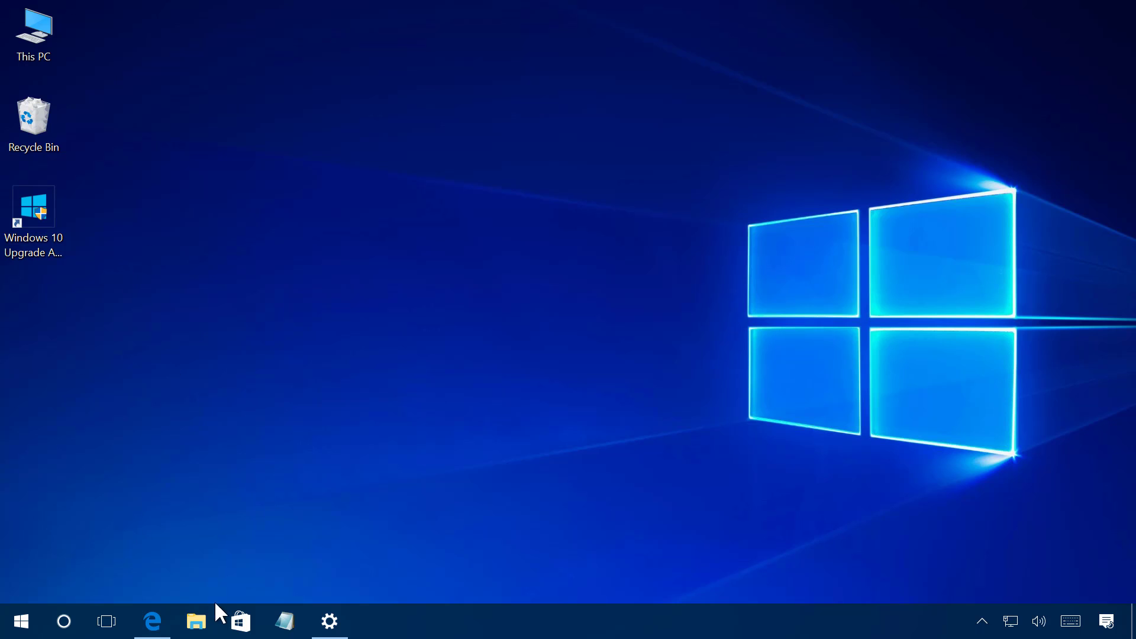
{"action": "left_click", "coordinate": [201, 629]}
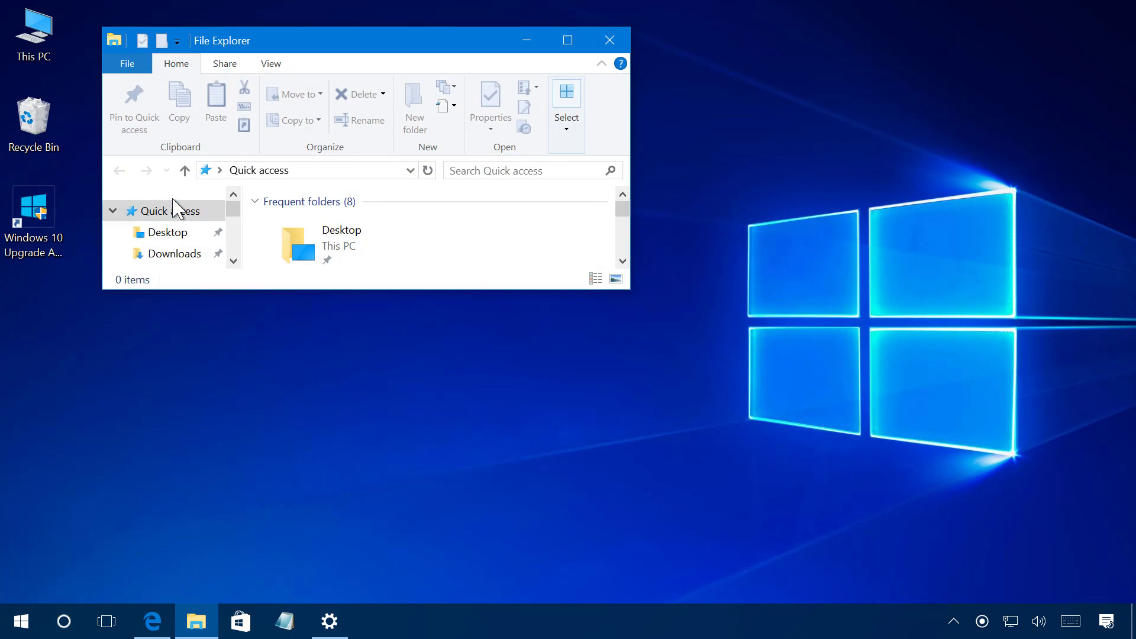
{"action": "left_click", "coordinate": [207, 254]}
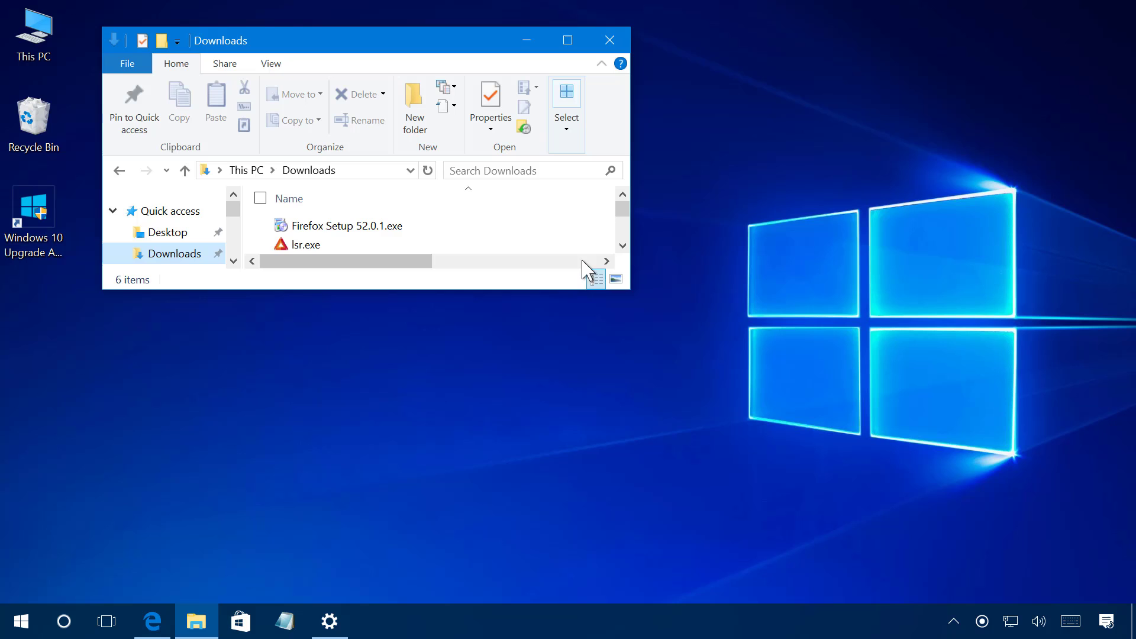
{"action": "left_click", "coordinate": [622, 246]}
{"action": "left_click", "coordinate": [622, 245]}
{"action": "left_click", "coordinate": [623, 246]}
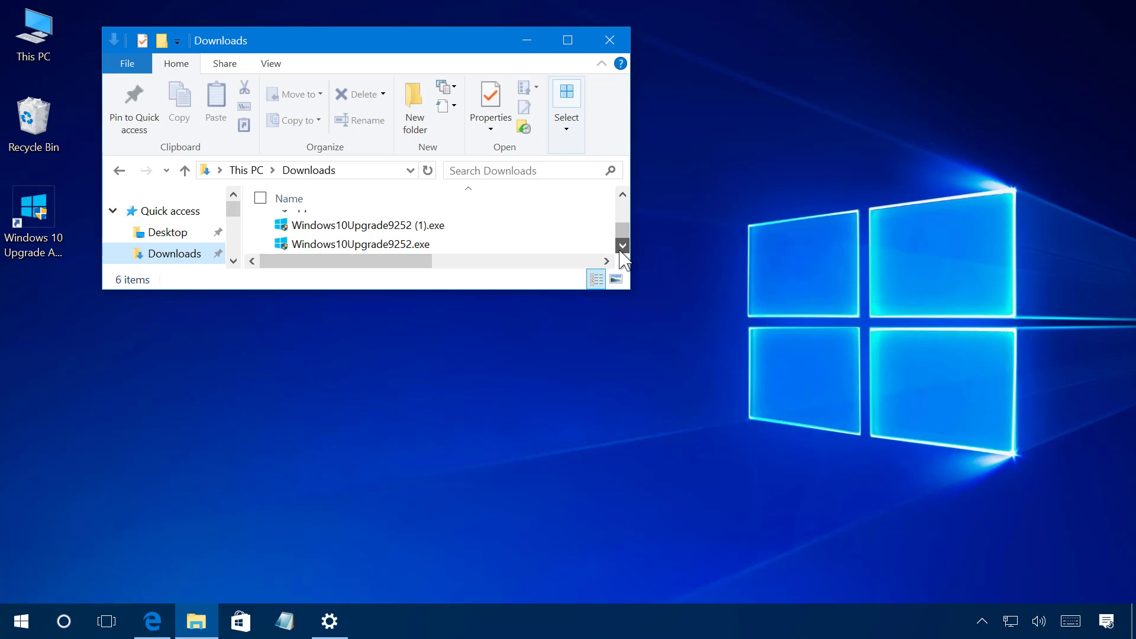
{"action": "double_click", "coordinate": [381, 244]}
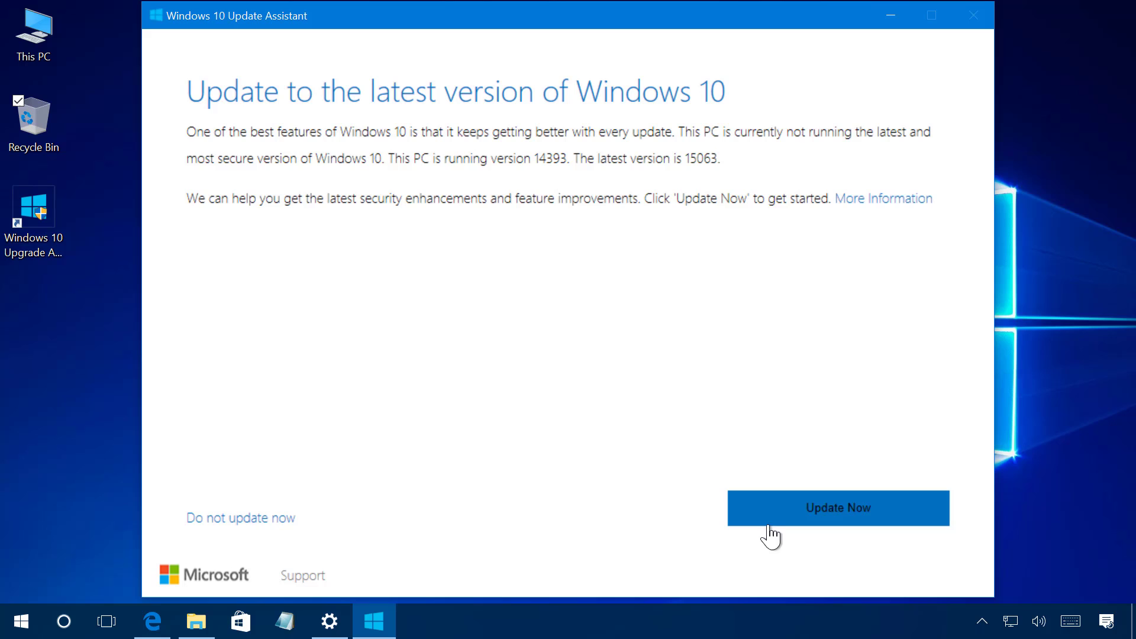
- Update this PC from version 14393 to 15063 with the Update Assistant, then restart it
{"action": "left_click", "coordinate": [798, 512]}
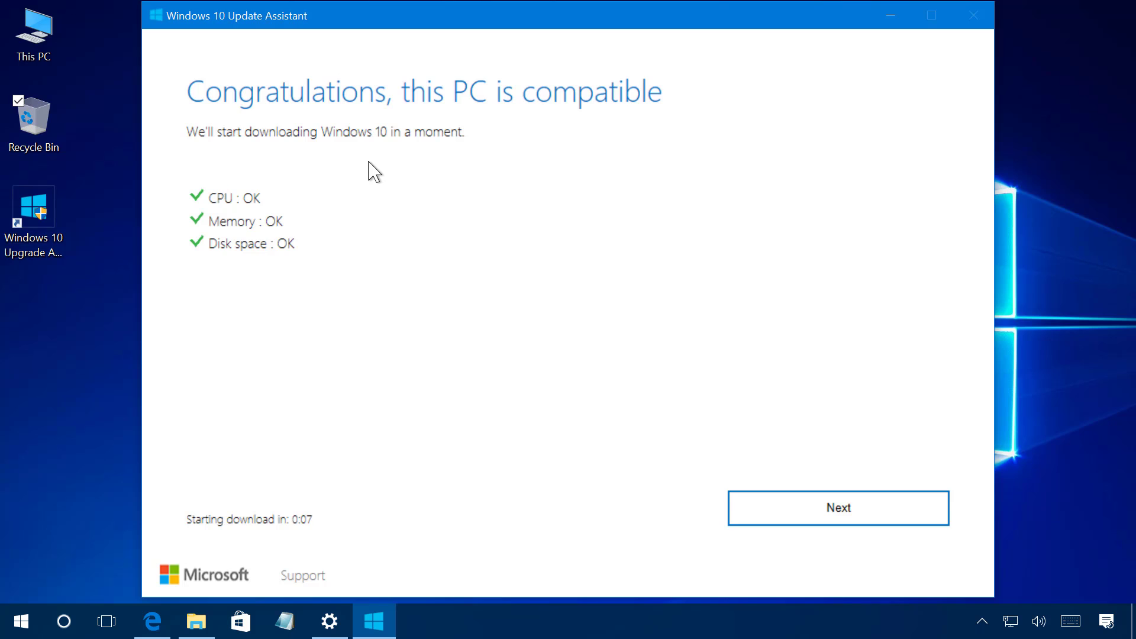
{"action": "left_click", "coordinate": [803, 515]}
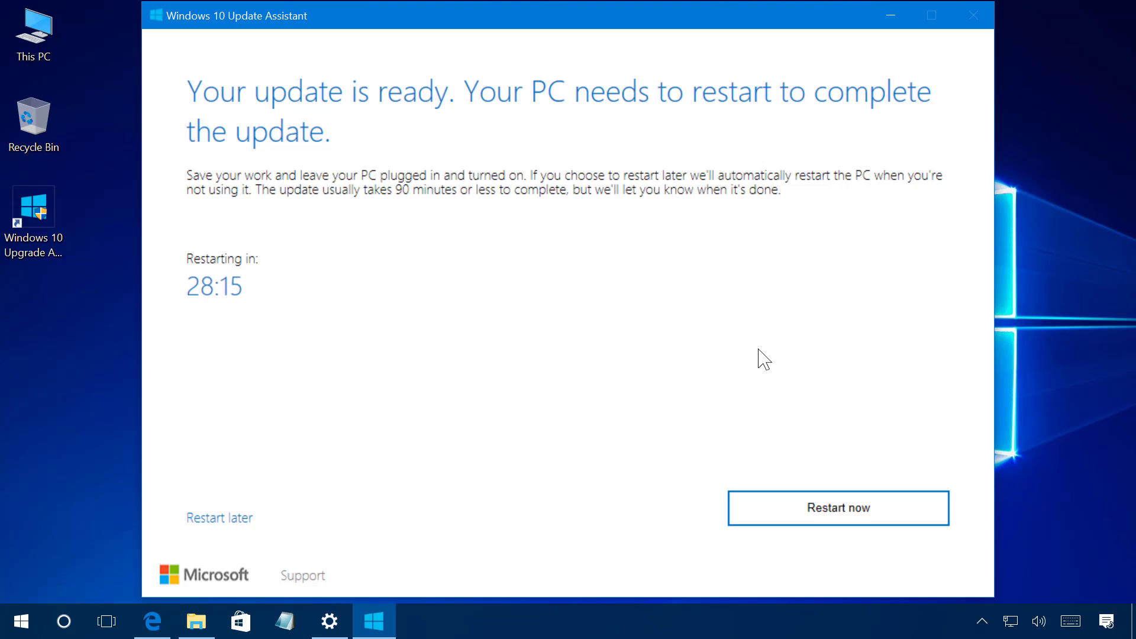
{"action": "left_click", "coordinate": [824, 520]}
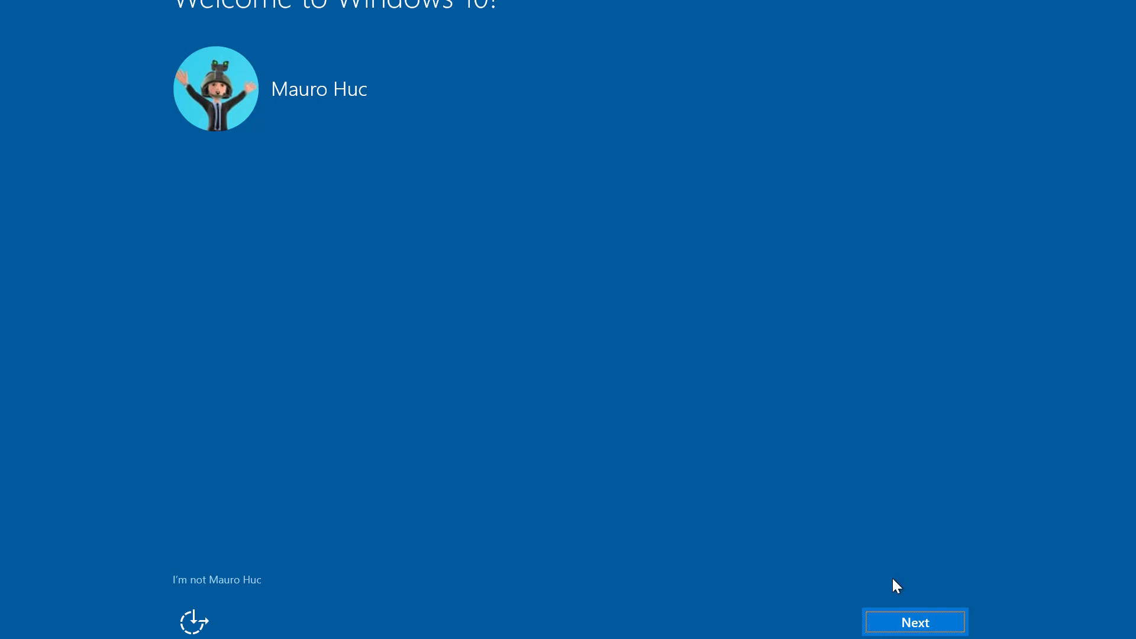
- Continue past the Welcome page and look over the privacy settings
{"action": "left_click", "coordinate": [916, 625]}
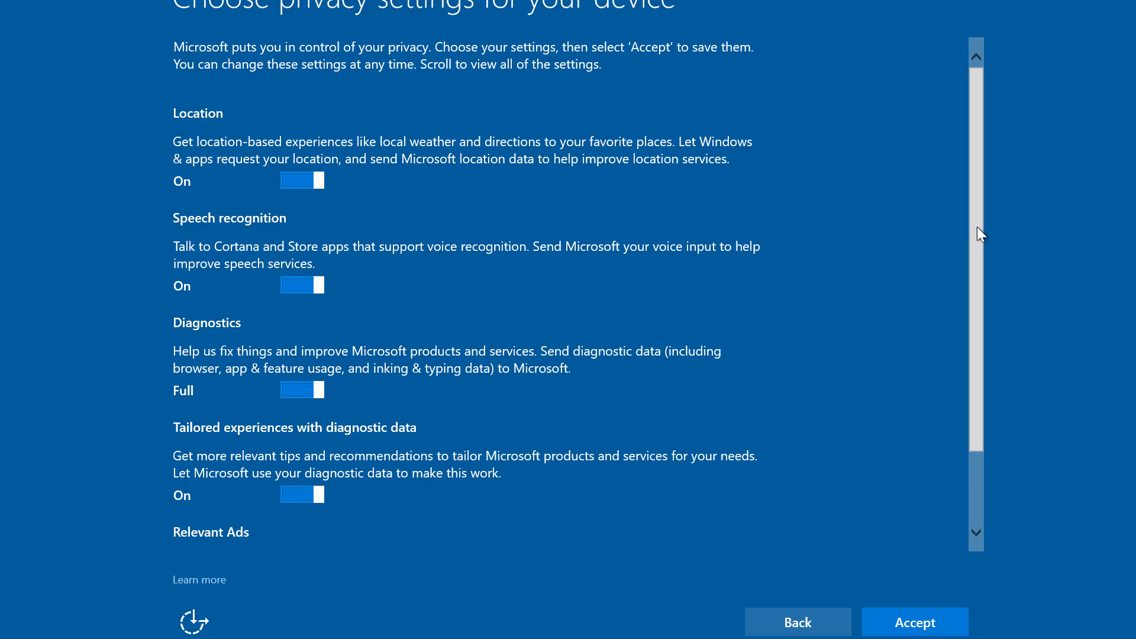
{"action": "left_click_drag", "start_coordinate": [977, 228], "coordinate": [962, 183]}
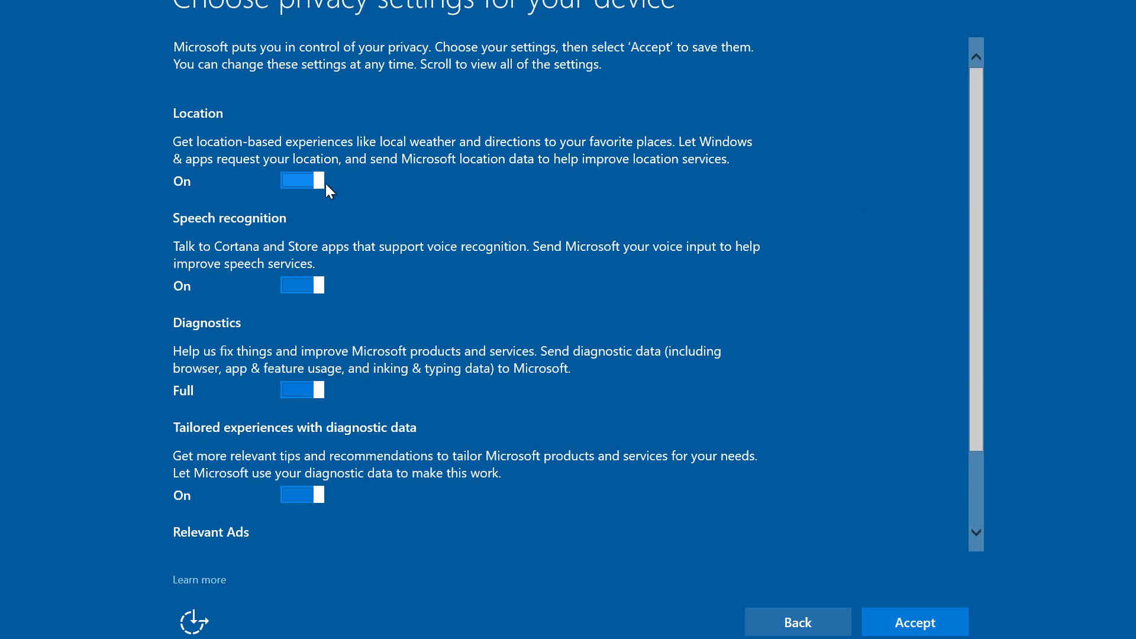
{"action": "scroll", "coordinate": [316, 240], "scroll_direction": "down", "scroll_amount": 3}
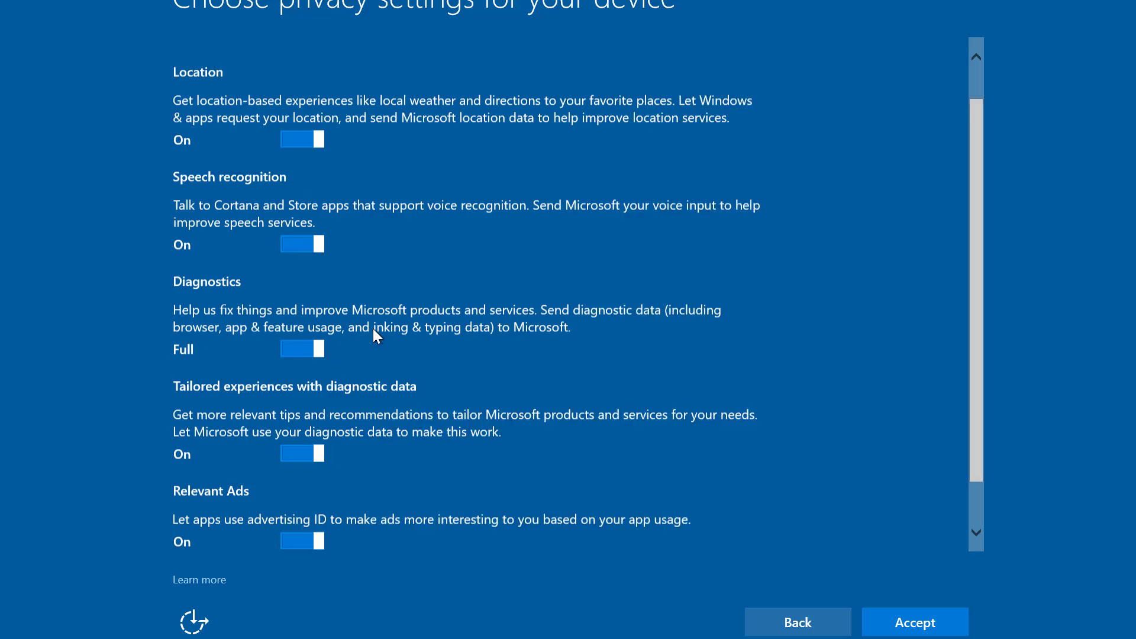
{"action": "scroll", "coordinate": [355, 296], "scroll_direction": "up", "scroll_amount": 3}
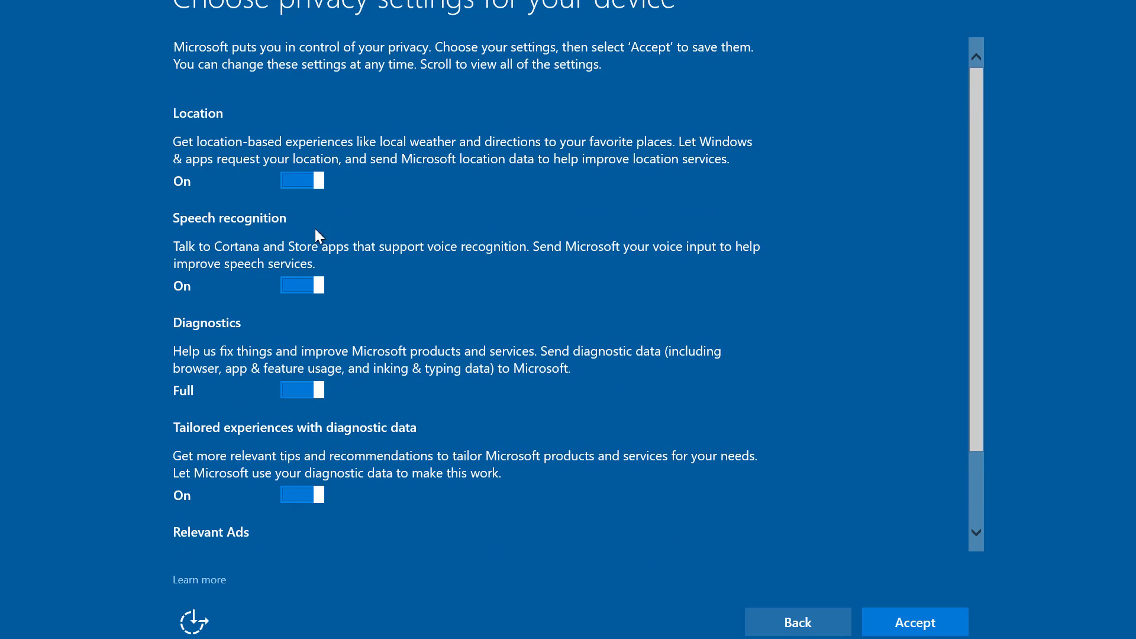
- Toggle Location off and back on, then accept privacy settings with everything on and Diagnostics at Full
{"action": "left_click", "coordinate": [308, 181]}
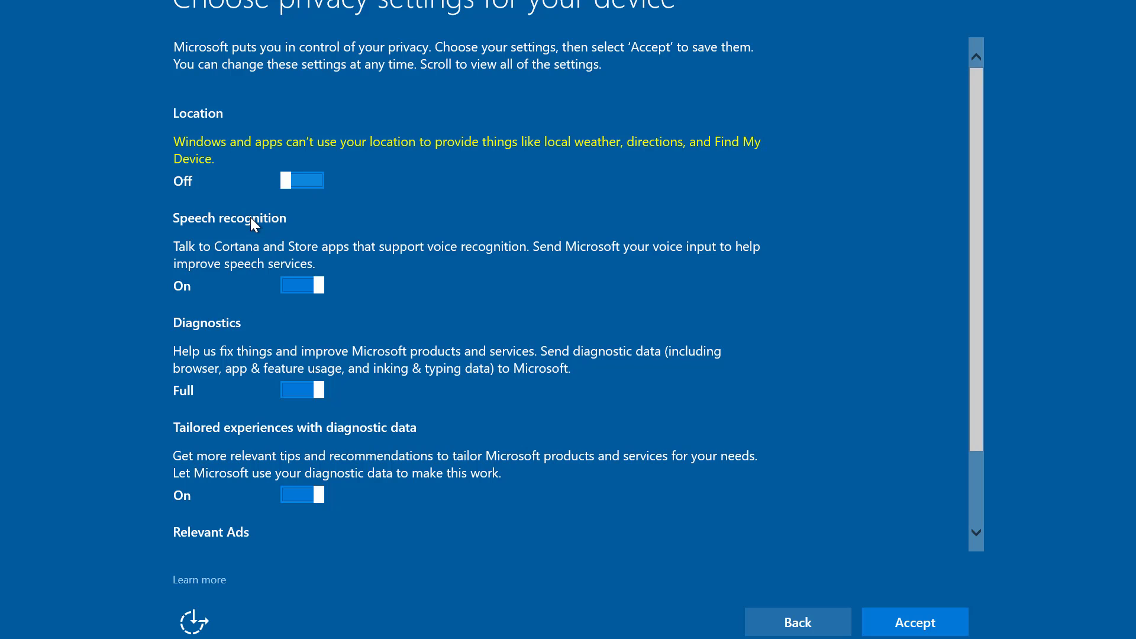
{"action": "left_click", "coordinate": [307, 181]}
{"action": "scroll", "coordinate": [354, 270], "scroll_direction": "down", "scroll_amount": 2}
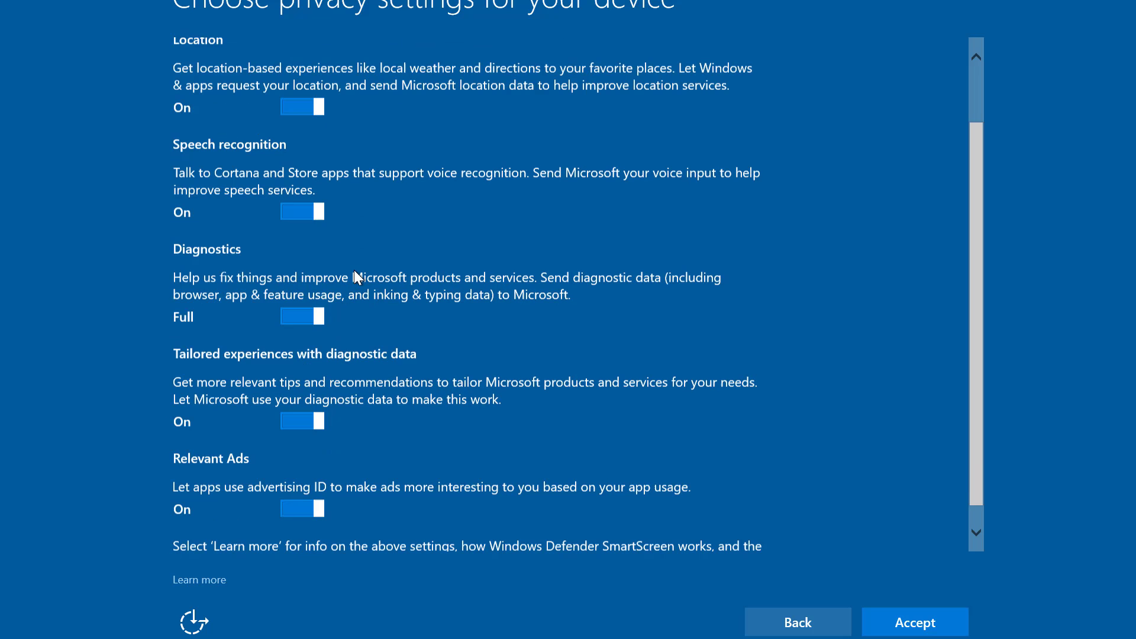
{"action": "scroll", "coordinate": [354, 272], "scroll_direction": "up", "scroll_amount": 2}
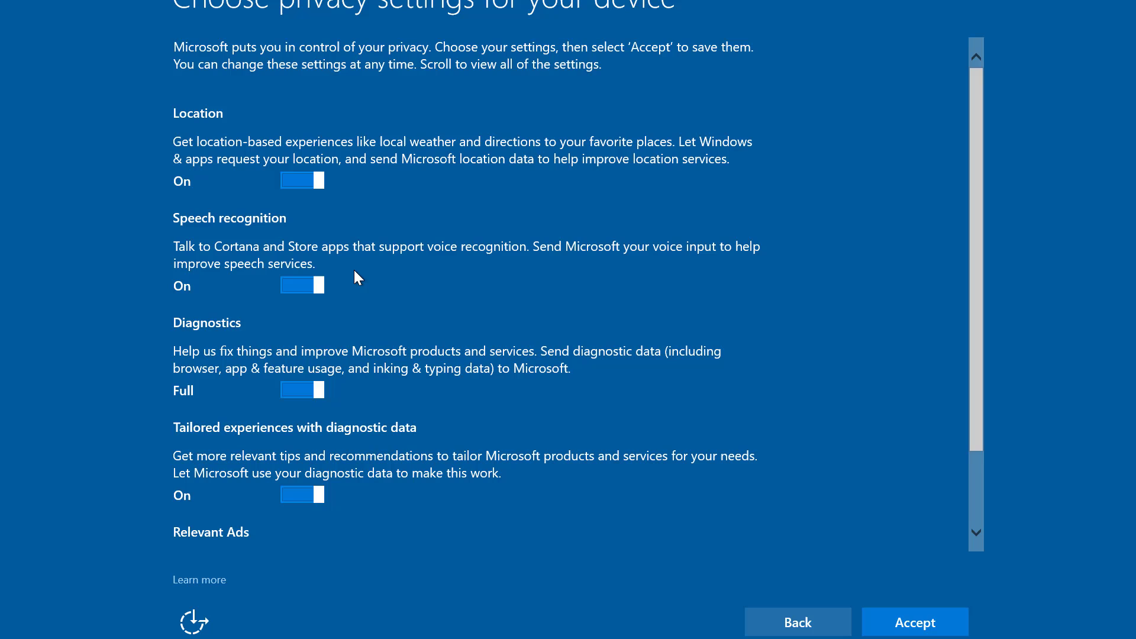
{"action": "scroll", "coordinate": [355, 272], "scroll_direction": "down", "scroll_amount": 2}
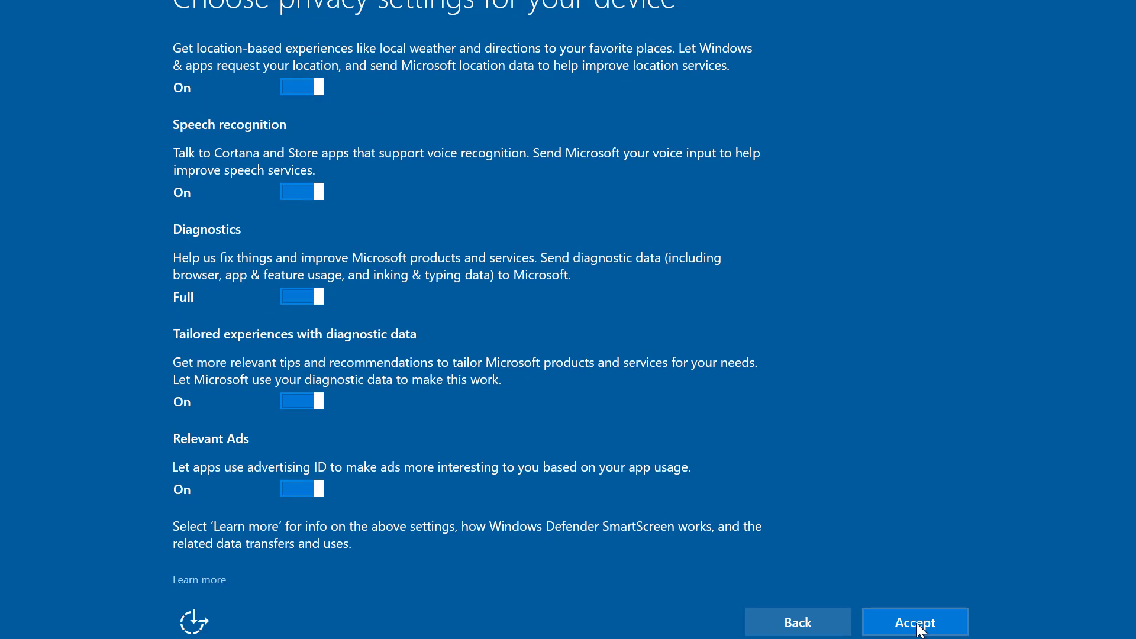
{"action": "left_click", "coordinate": [915, 622]}
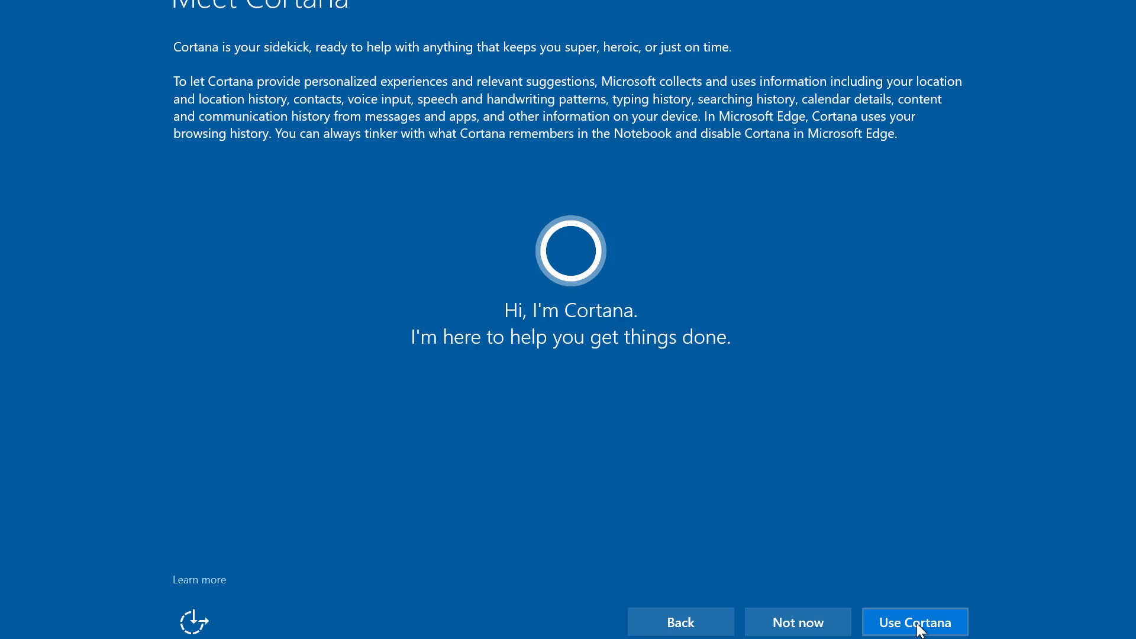
- Turn on Cortana on the Meet Cortana page to finish Windows setup
{"action": "left_click", "coordinate": [917, 623]}
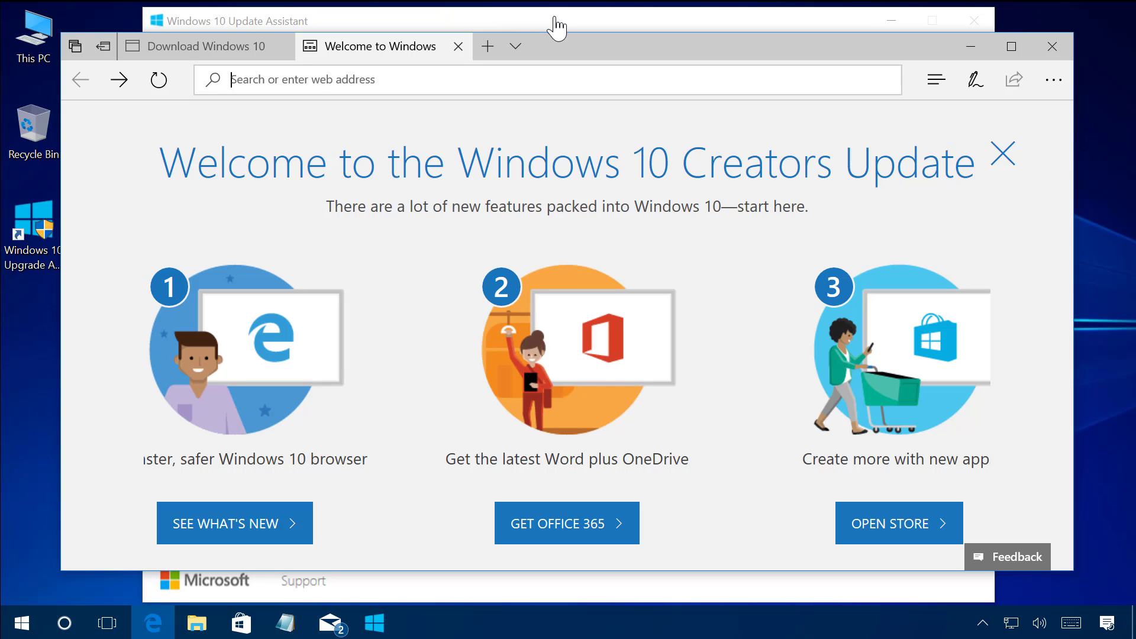
- Minimize Edge's Creators Update welcome page and exit the Update Assistant from its thank-you page
{"action": "left_click", "coordinate": [968, 47]}
{"action": "left_click_drag", "start_coordinate": [388, 35], "coordinate": [389, 30]}
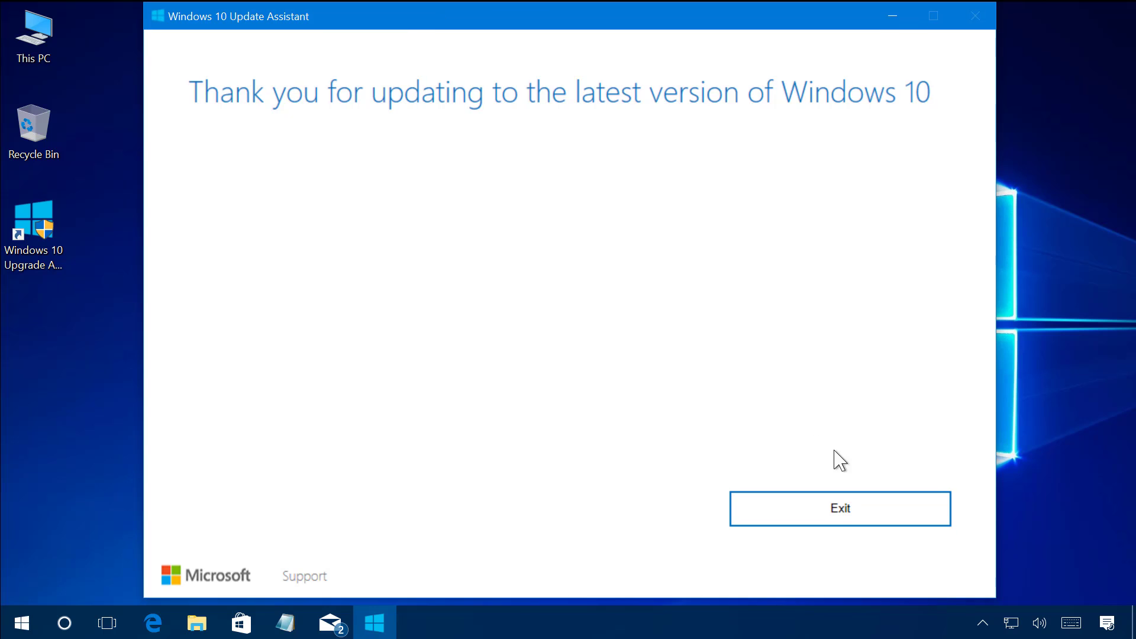
{"action": "left_click", "coordinate": [832, 514]}
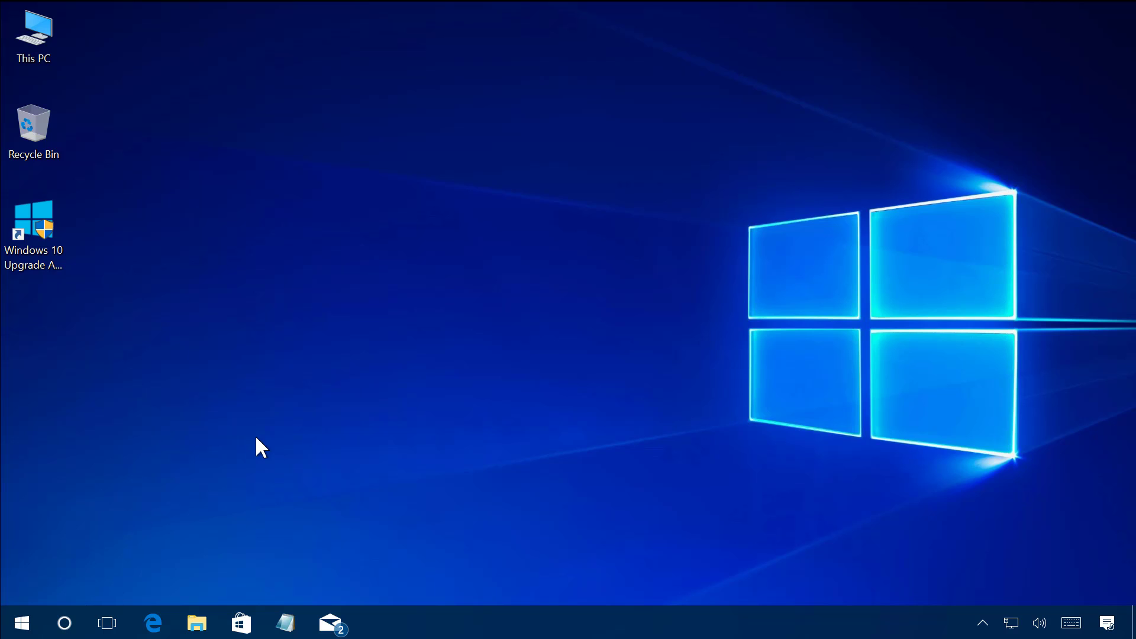
- Open Settings > System > About to check Windows 10 Pro Version 1703, OS Build 15063.0
{"action": "key", "text": "super+i"}
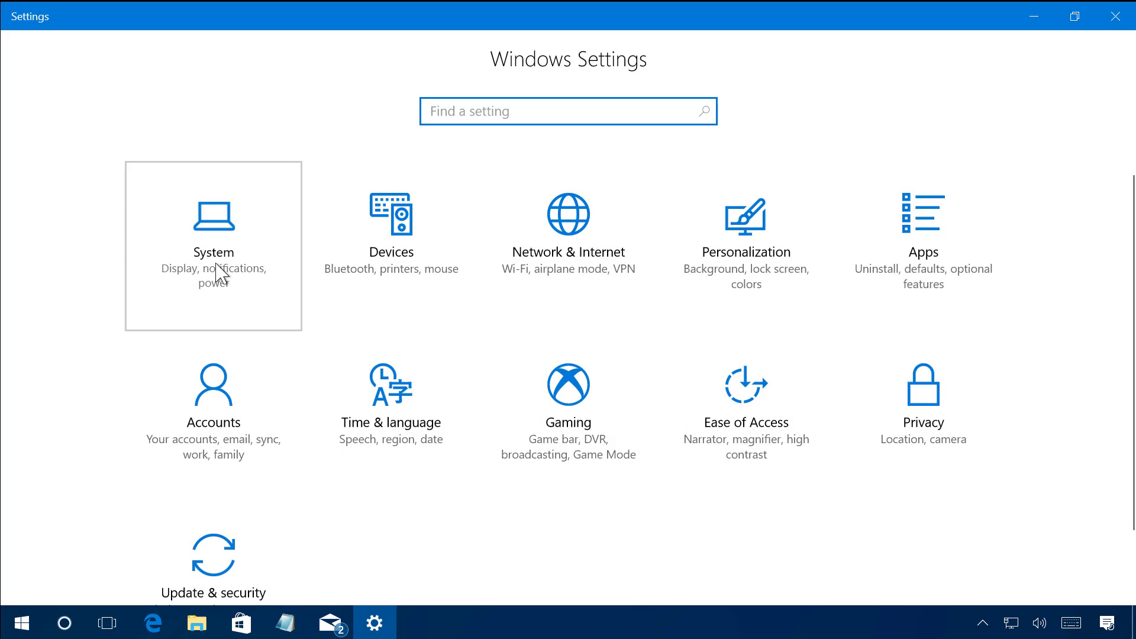
{"action": "left_click", "coordinate": [218, 272]}
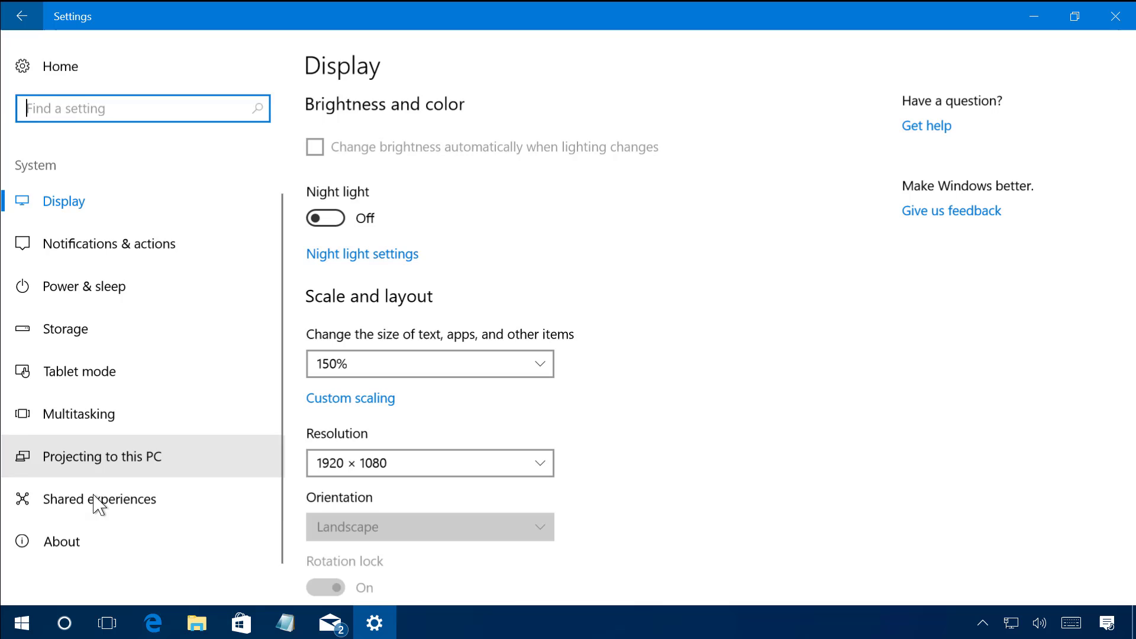
{"action": "left_click", "coordinate": [98, 537]}
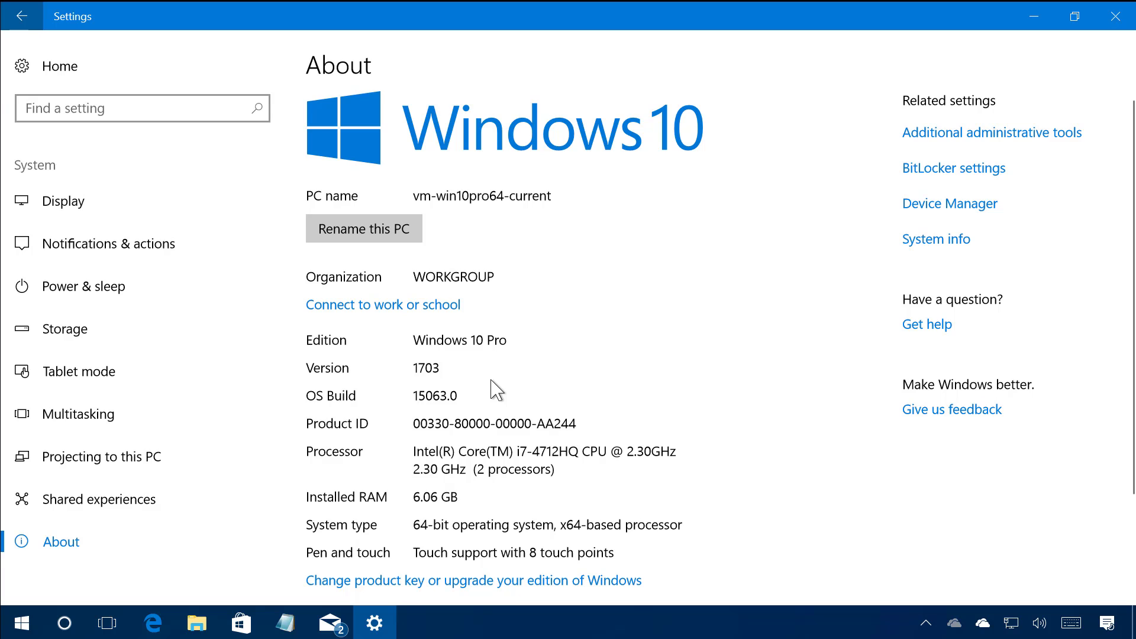
{"action": "left_click", "coordinate": [163, 631]}
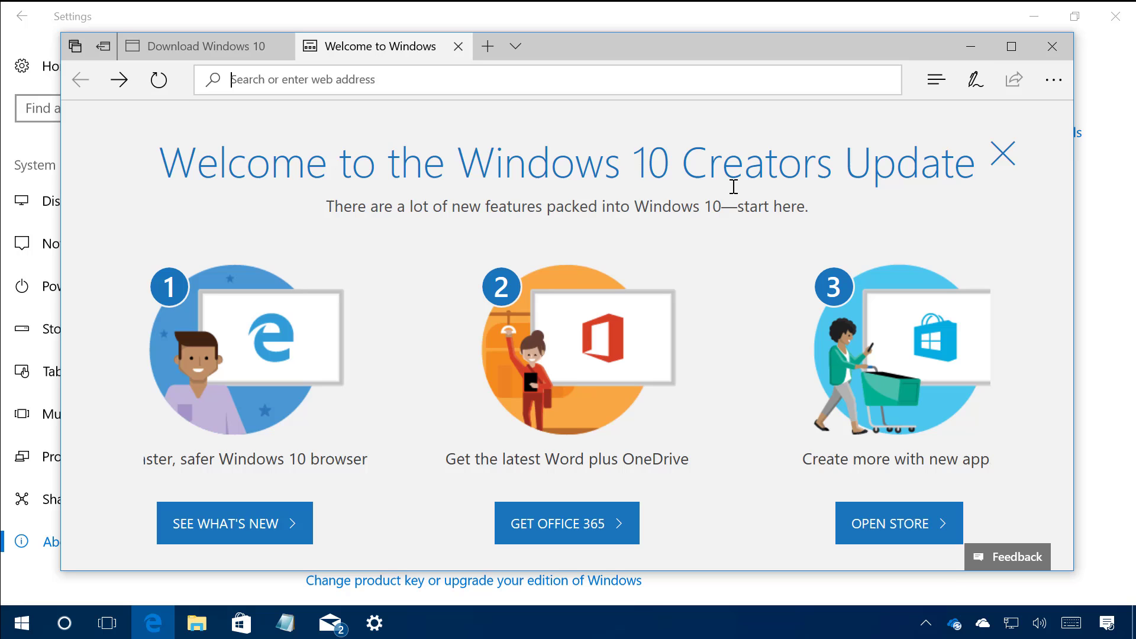
{"action": "left_click", "coordinate": [970, 46]}
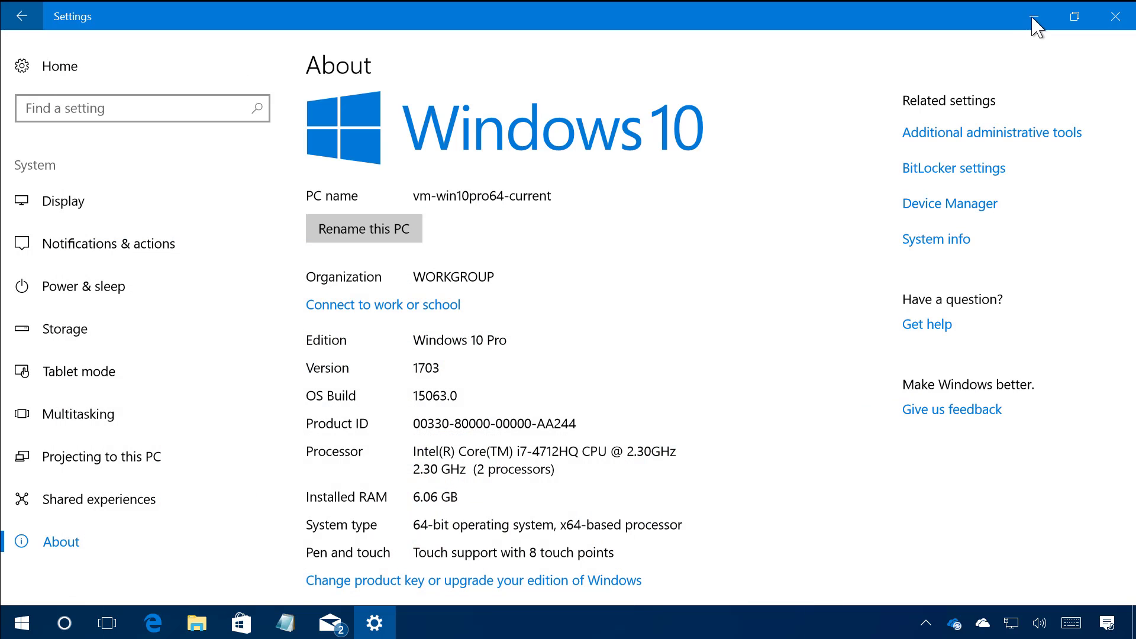
- Minimize the Settings window, leaving the Windows 10 desktop clear
{"action": "left_click", "coordinate": [1035, 25]}
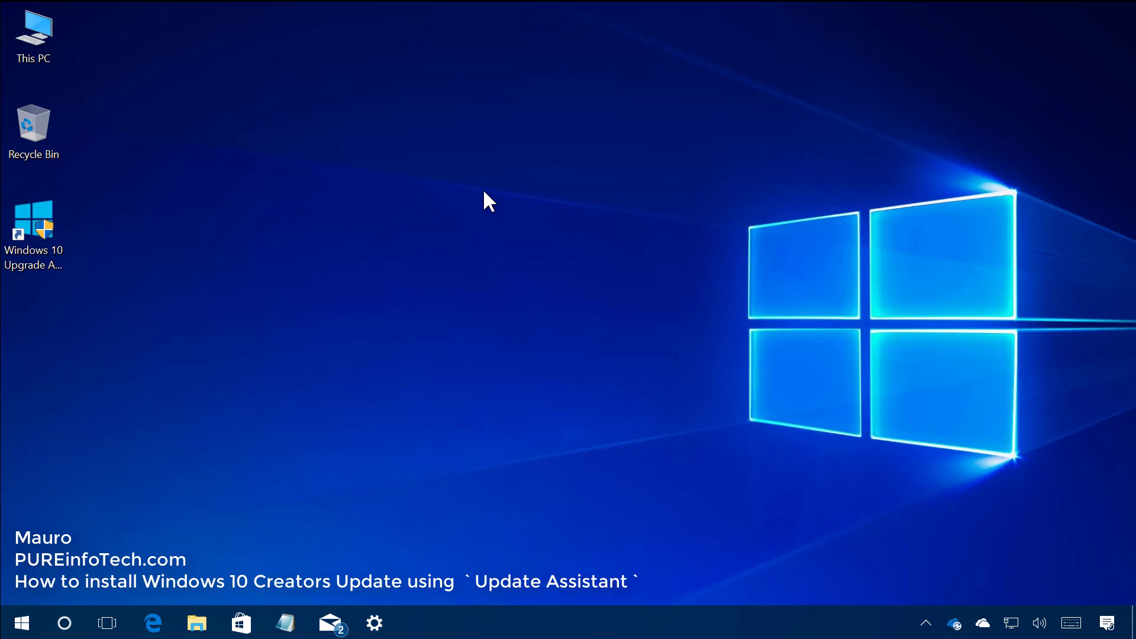